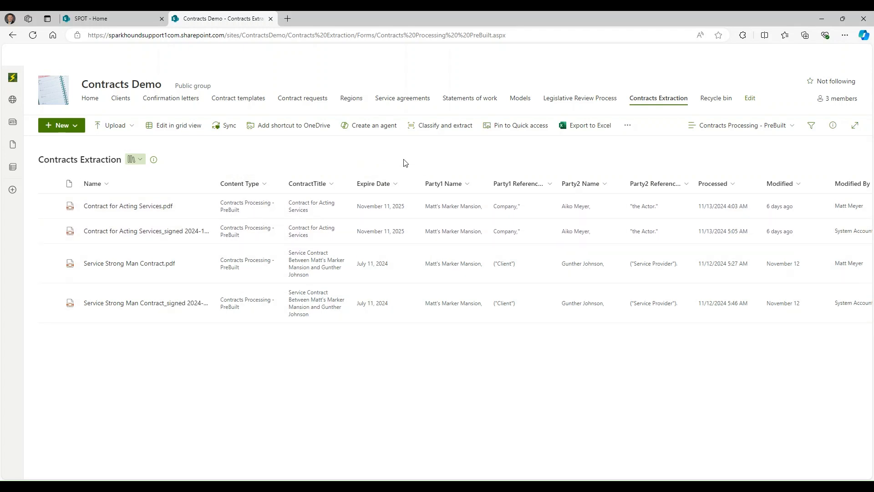
click(373, 130)
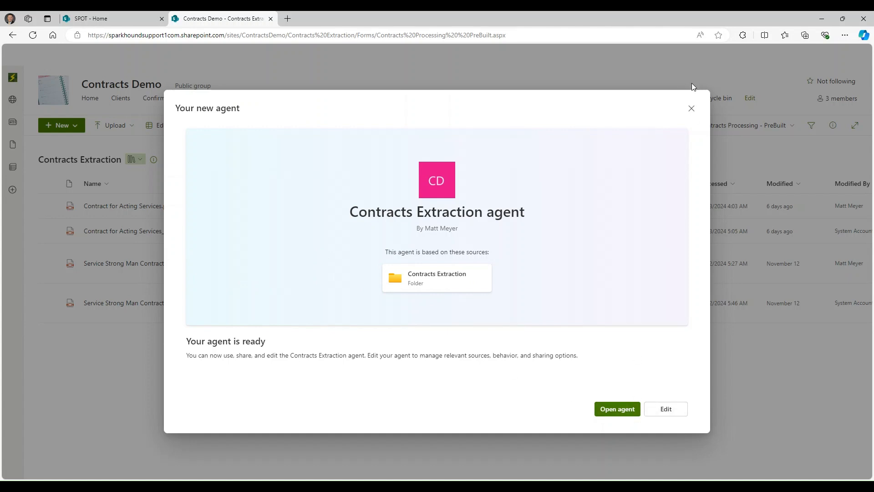
click(691, 108)
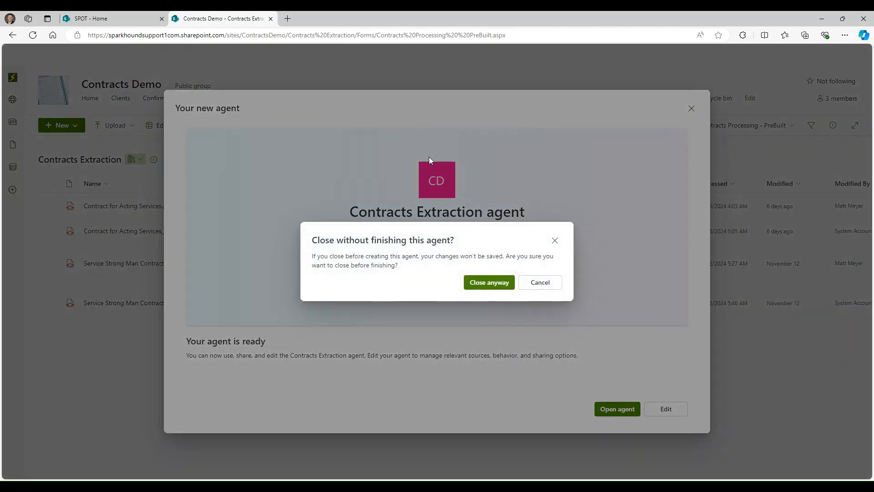
click(489, 283)
Create a folder named "CoPilot Folder" in the Contracts Extraction library
click(68, 125)
click(64, 140)
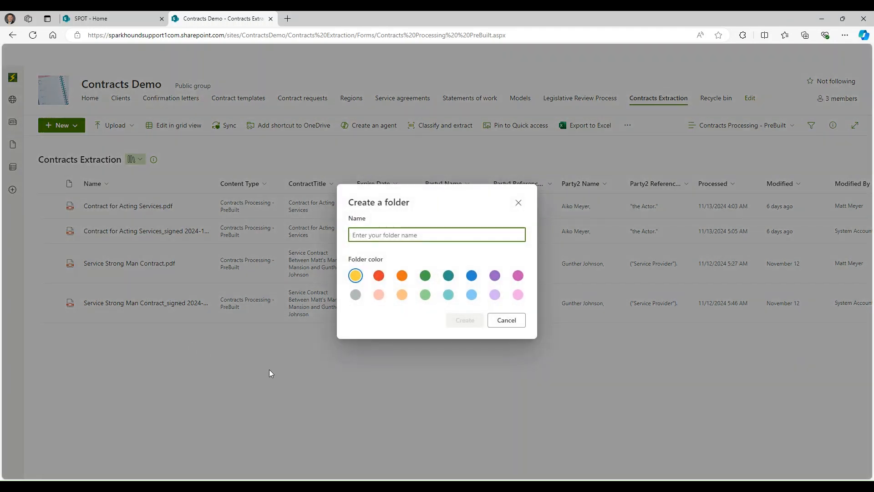
text(CoP)
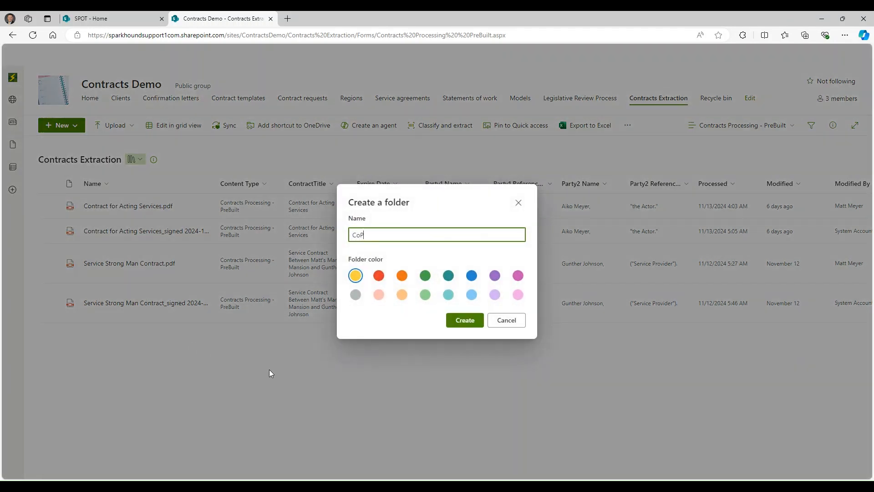
text(ilot Folder)
click(465, 321)
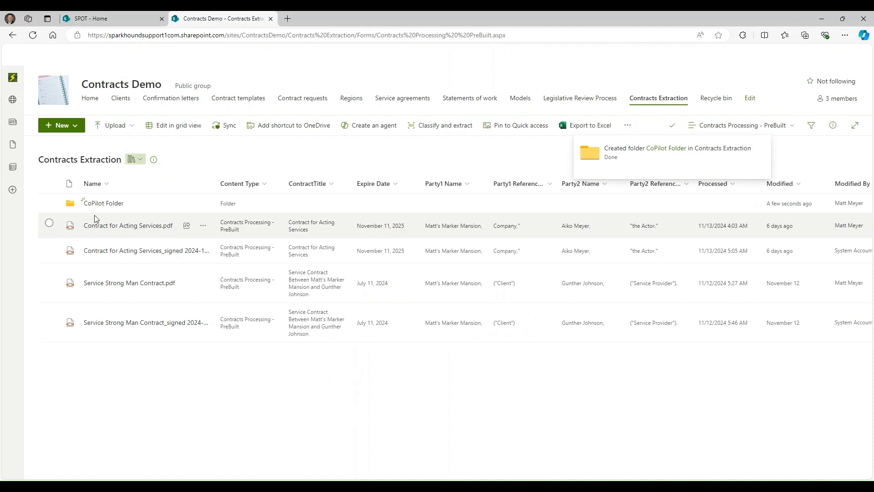
click(101, 204)
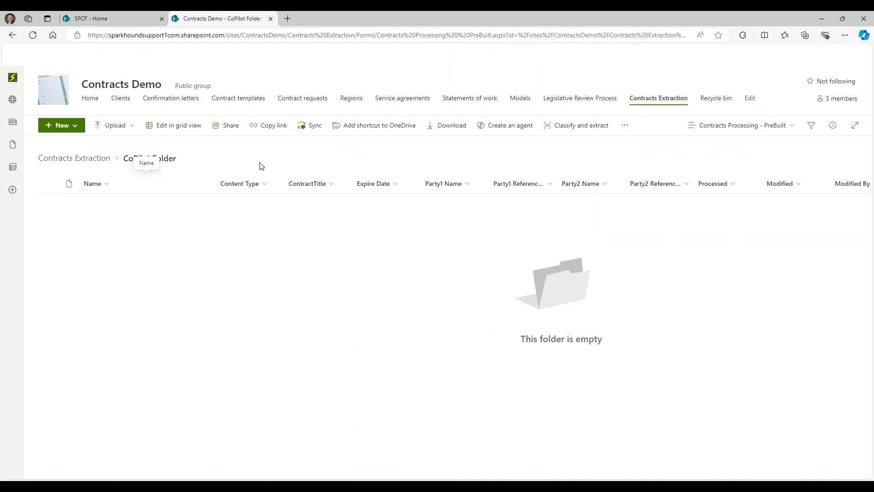
click(503, 127)
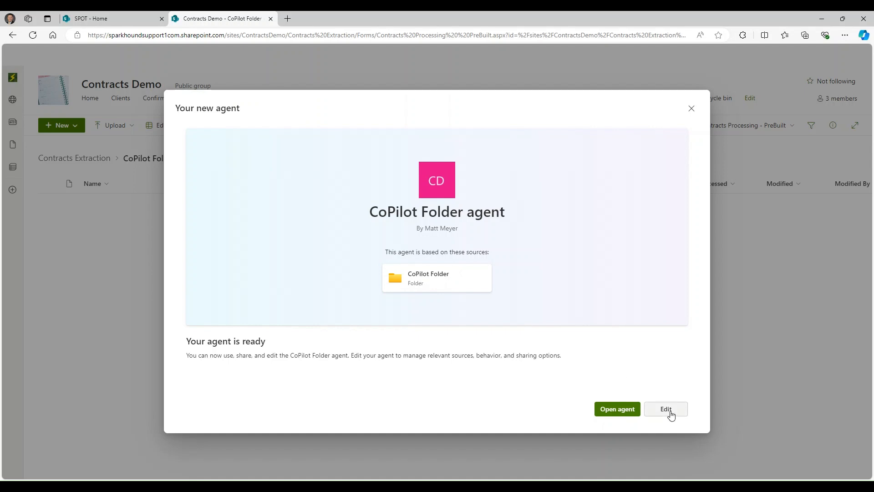
click(690, 109)
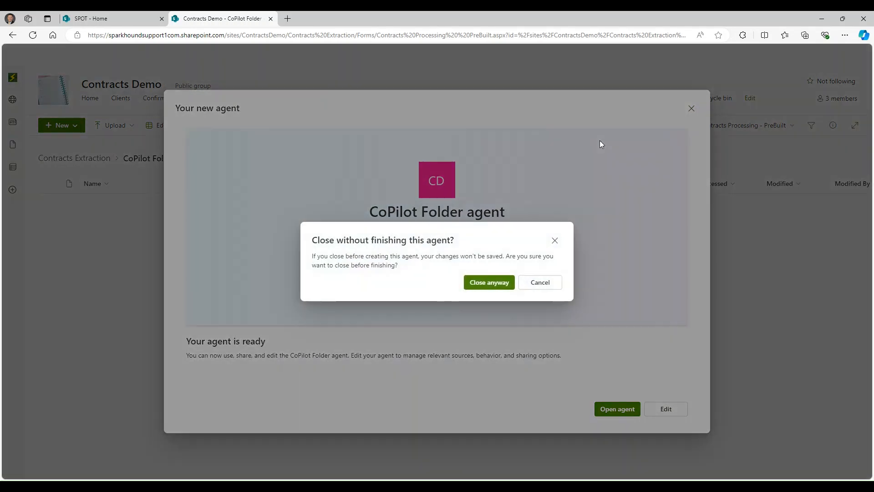
click(481, 282)
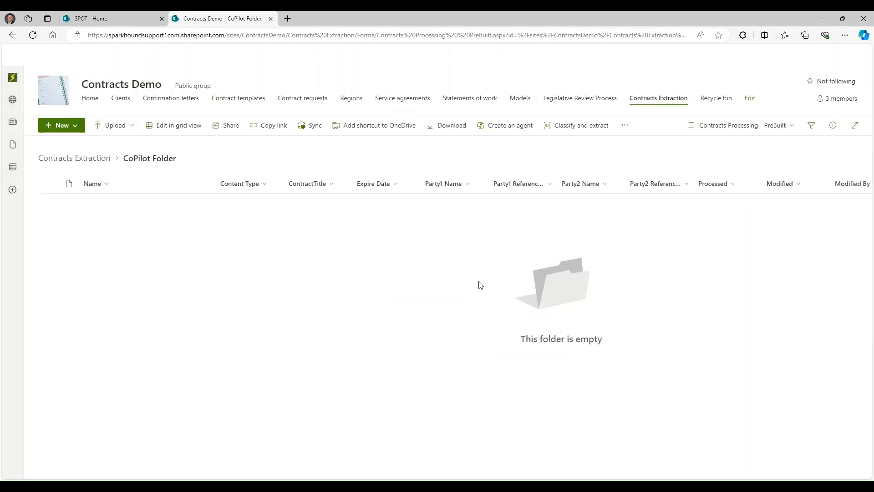
click(94, 159)
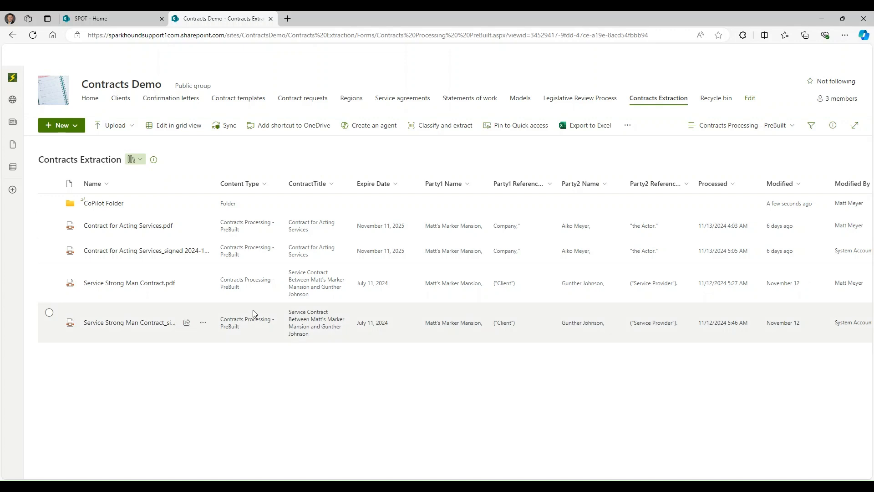
click(49, 223)
click(50, 247)
click(49, 273)
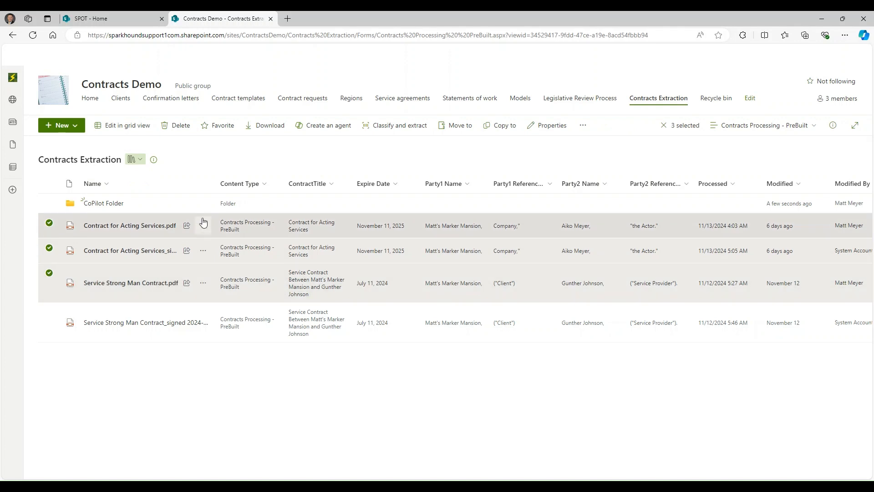
click(342, 127)
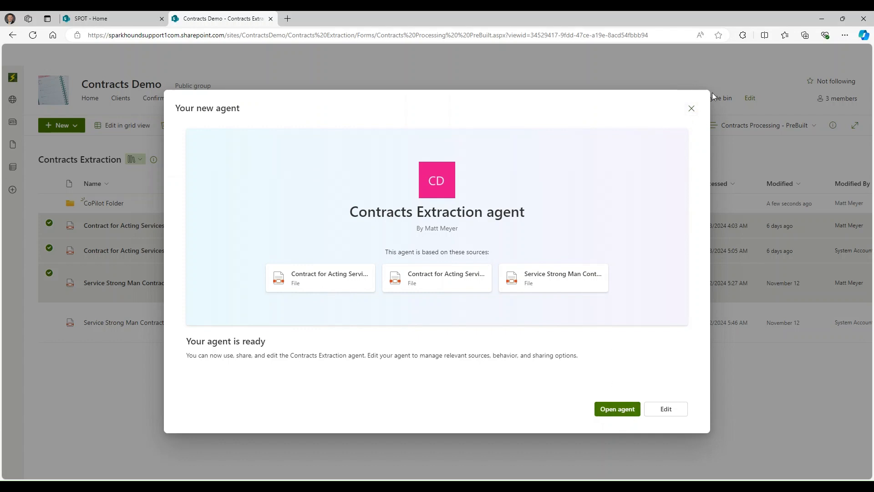
click(691, 108)
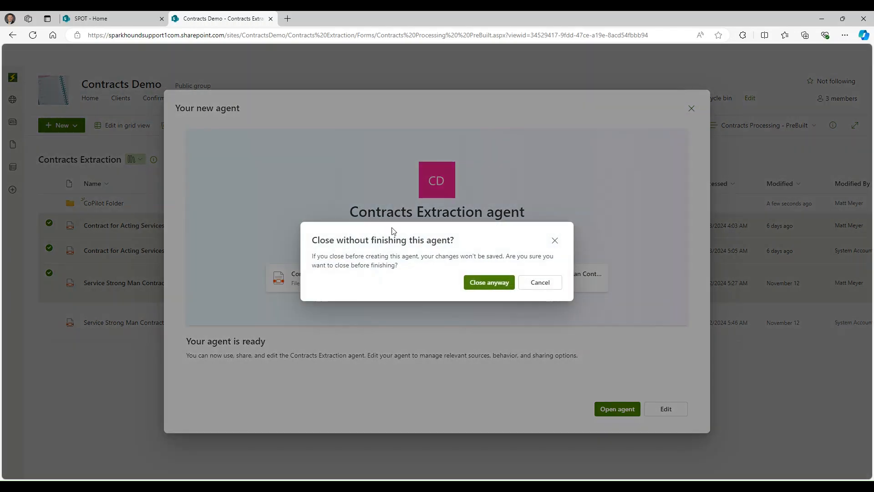
click(486, 283)
click(49, 222)
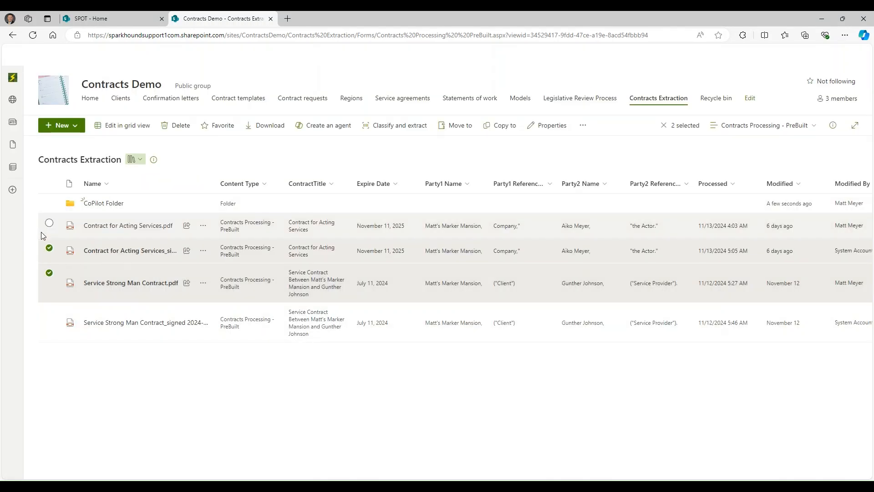
click(49, 248)
click(50, 273)
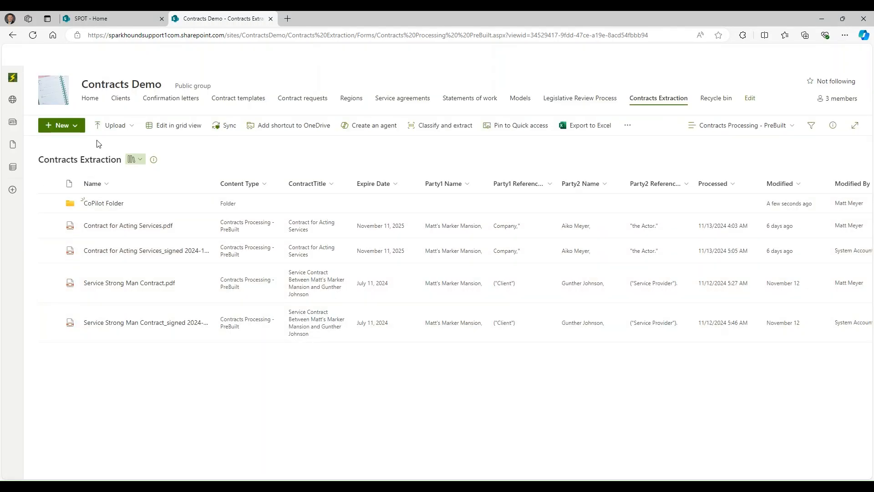
Create an agent from the whole Contracts Extraction library and open it for editing, going through its sources to its behavior settings
click(382, 126)
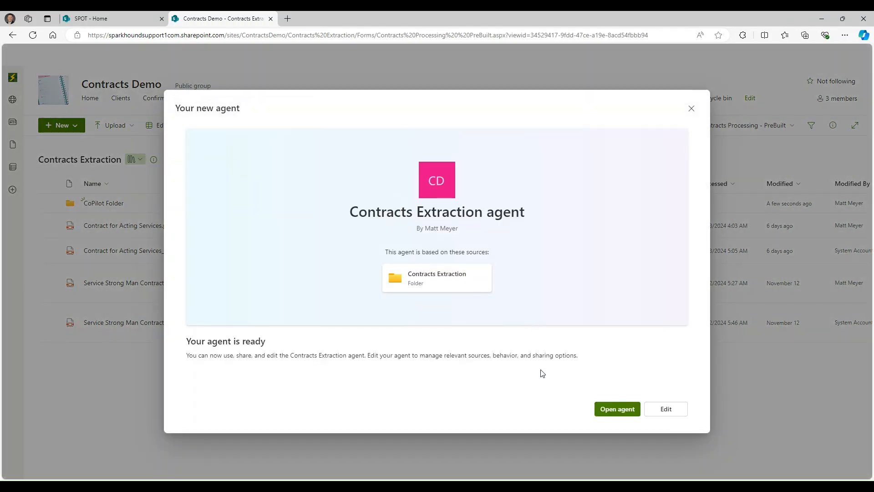
click(672, 412)
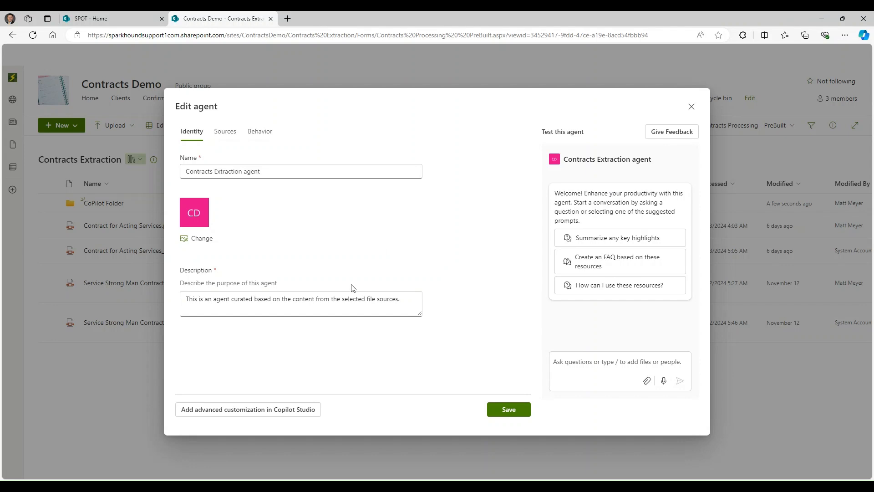
click(225, 133)
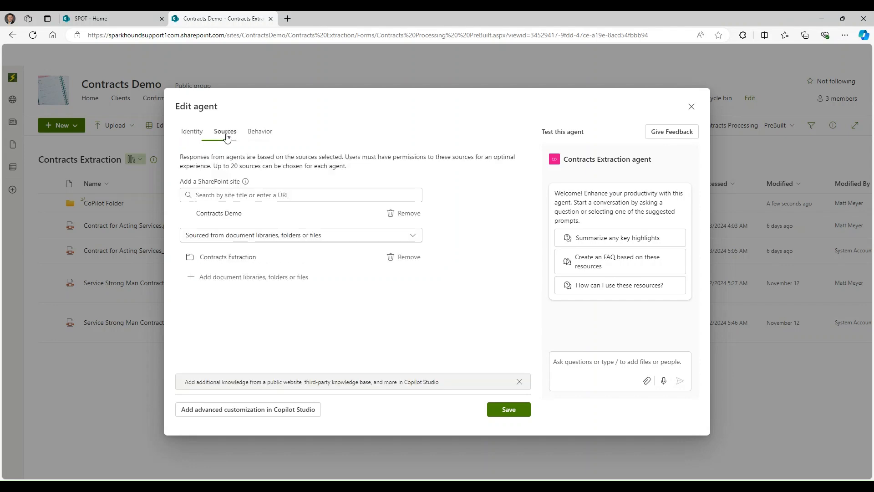
click(260, 132)
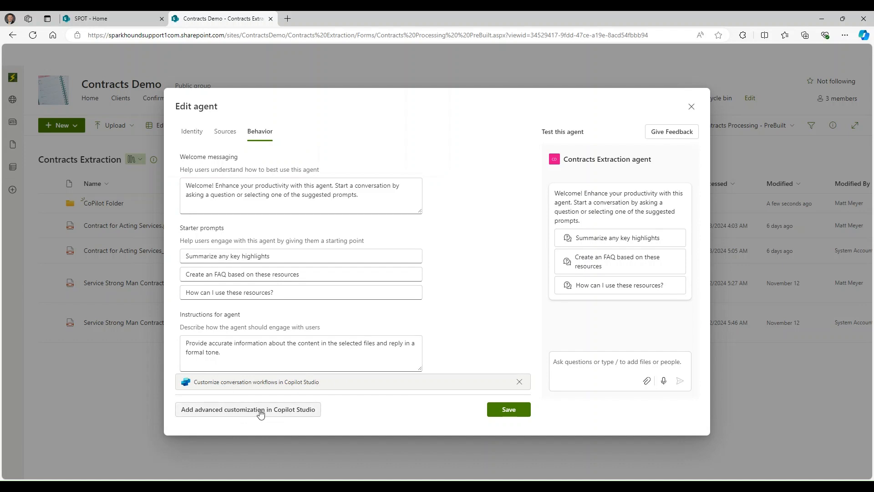
Look at the agent's advanced customization option for Copilot Studio and return to its behavior settings
click(288, 410)
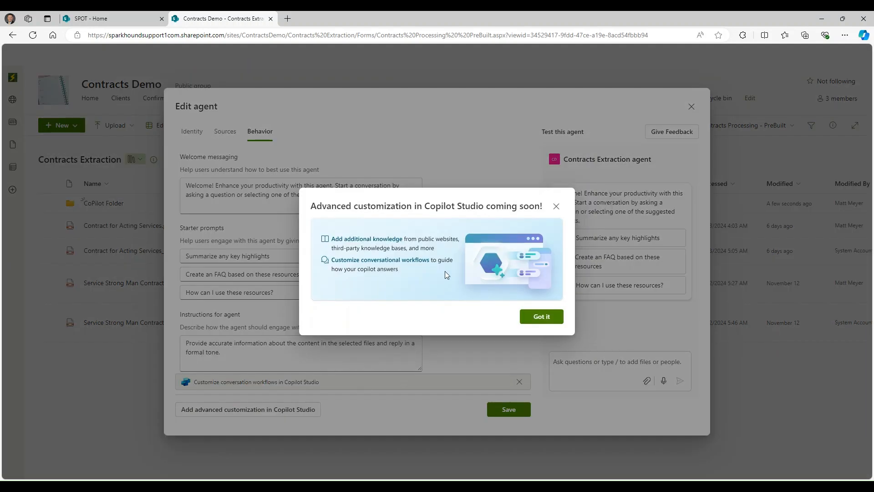
click(543, 319)
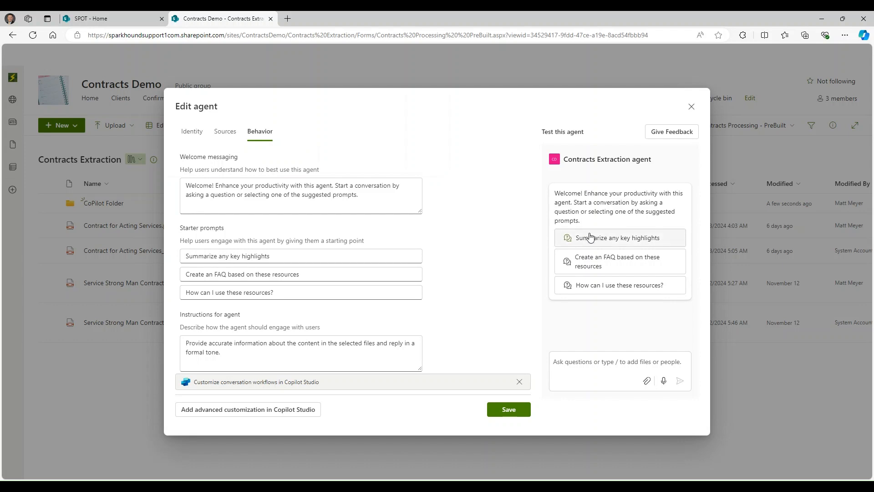
click(233, 354)
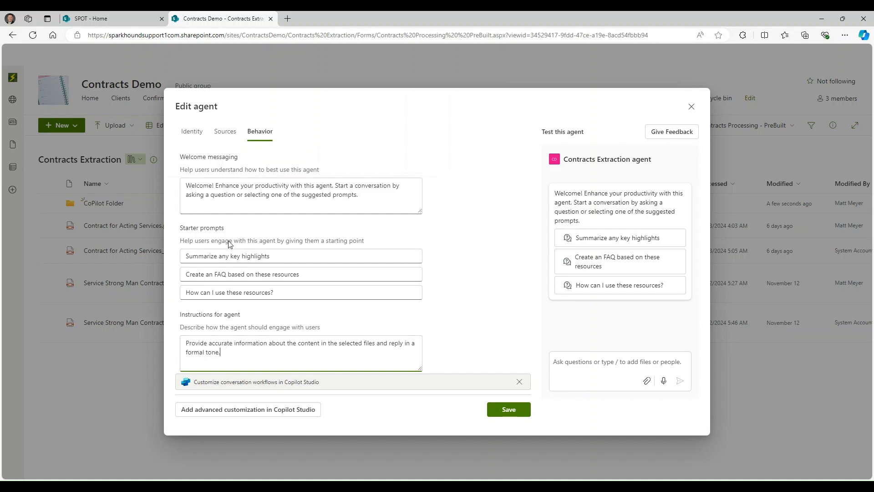
Test the agent by asking it "who has an acting service agreement"
click(577, 362)
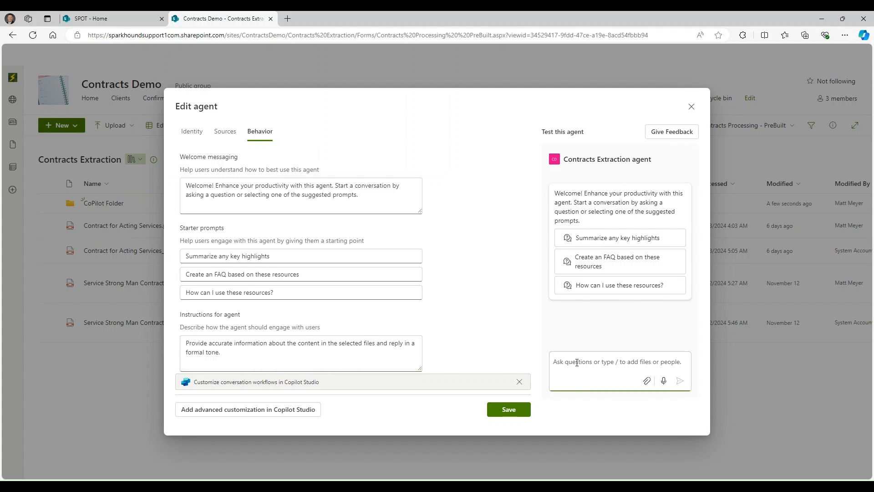
text(who has an ac)
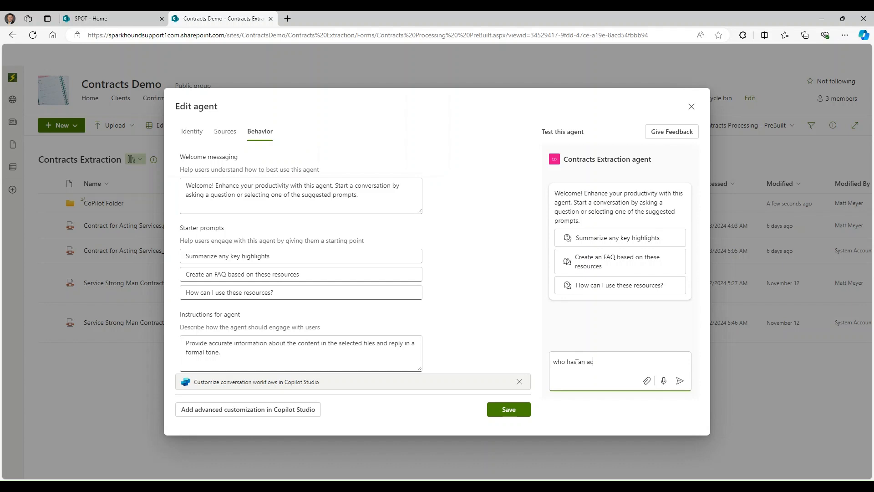
text(ting service agreement)
key(Return)
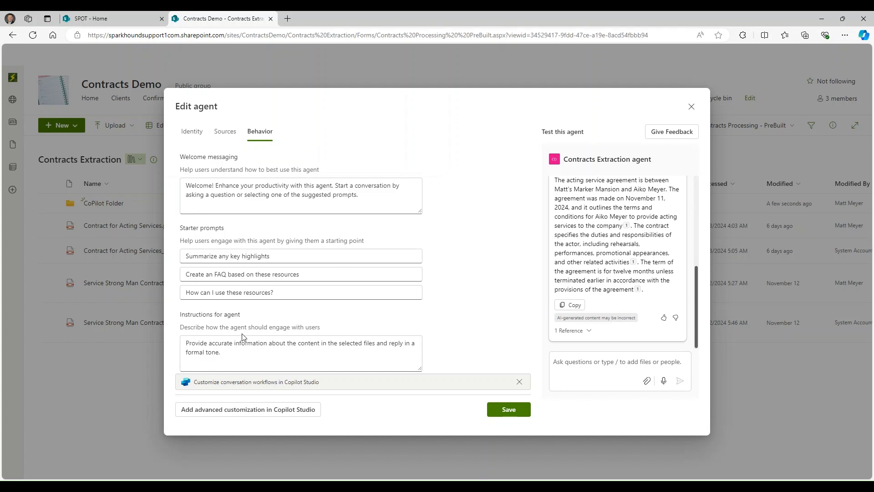
Reword the end of the agent's instructions, replacing the formal tone with "the voice of a 18th century pirate"
click(235, 353)
drag(182, 353, 206, 353)
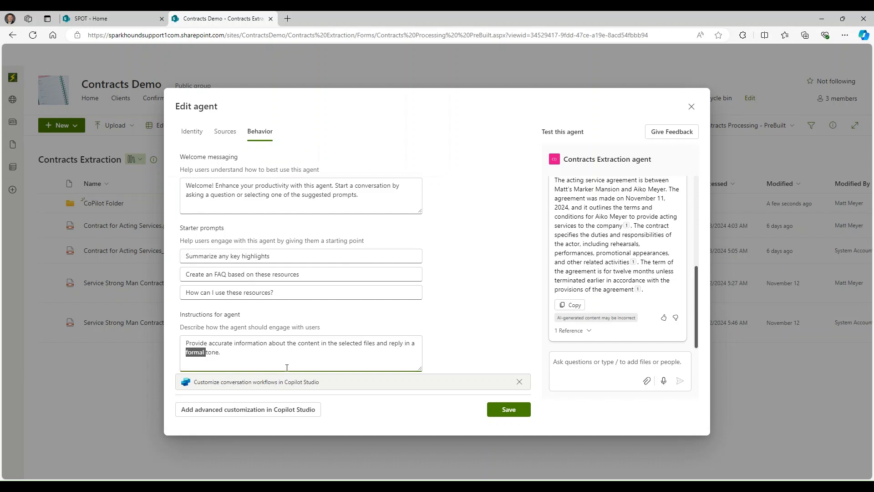
text(the voice )
text(of a )
text(18th c)
text(entry p)
text(ir)
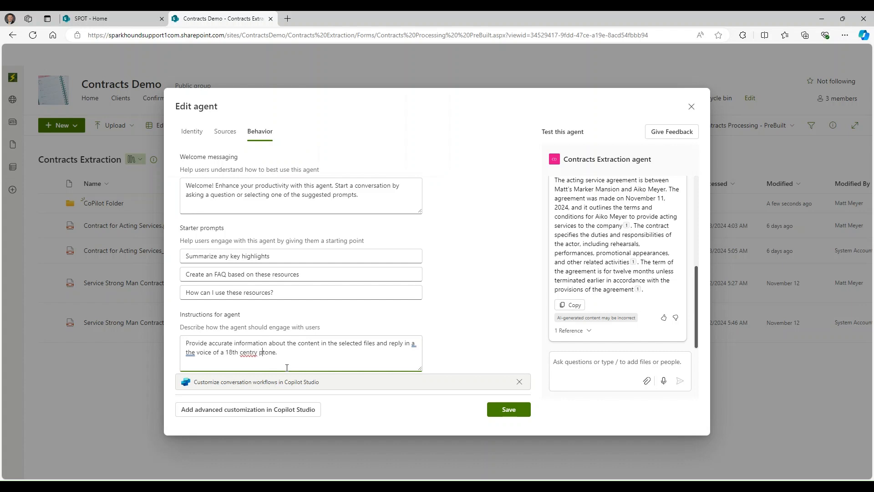
text(ate)
double_click(249, 353)
text(century)
double_click(288, 354)
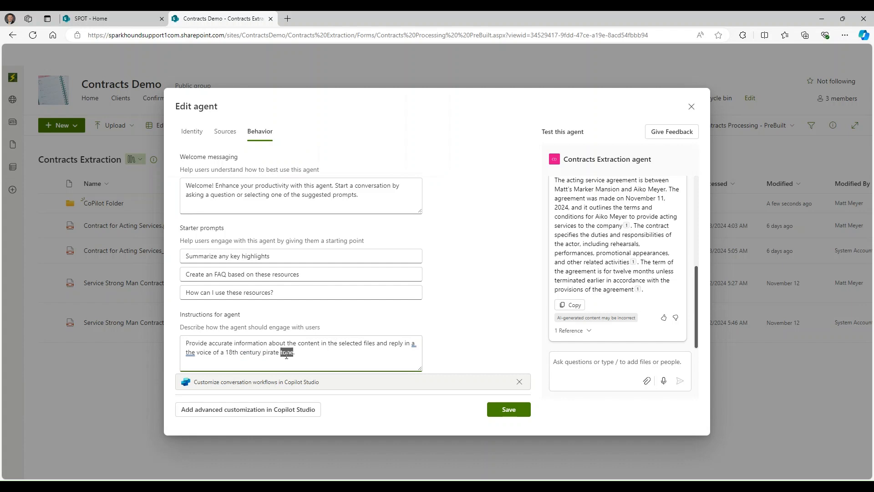
key(BackSpace)
key(BackSpace)
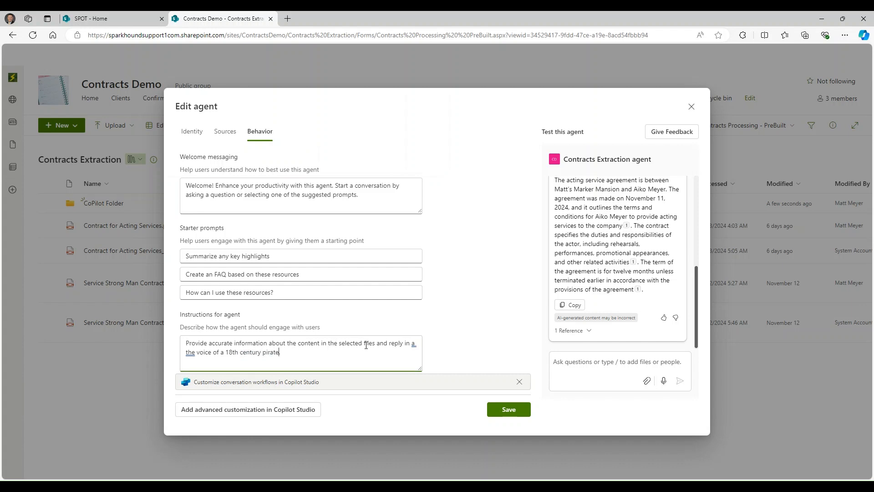
click(508, 410)
Copy the earlier test question "who has an acting service agreement" and ask the agent again with the new instructions
click(577, 364)
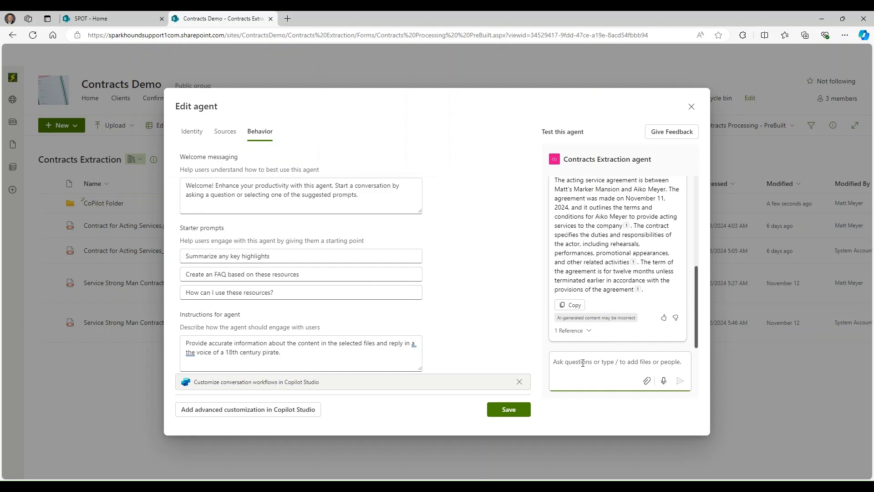
drag(582, 237, 618, 249)
key(ctrl+c)
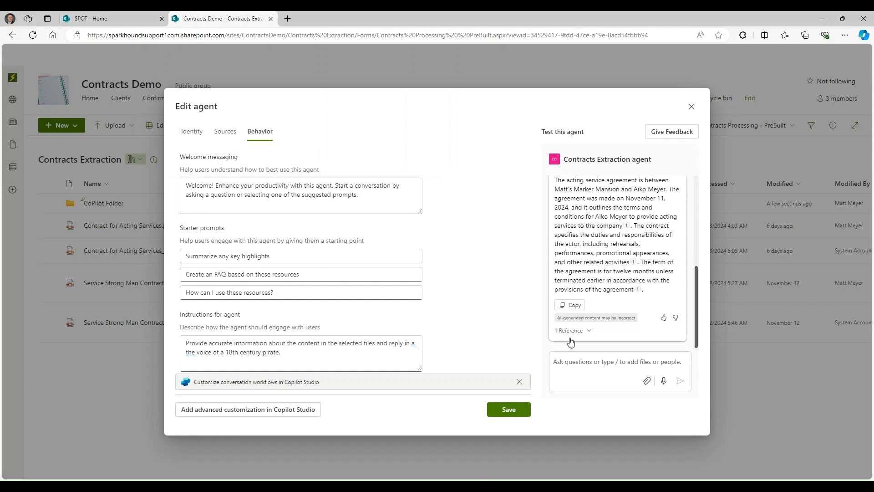
click(577, 373)
key(ctrl+v)
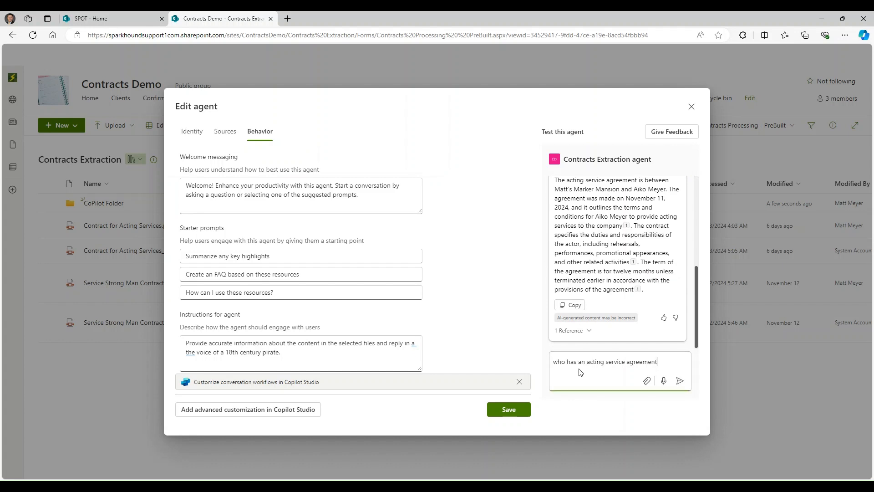
key(Return)
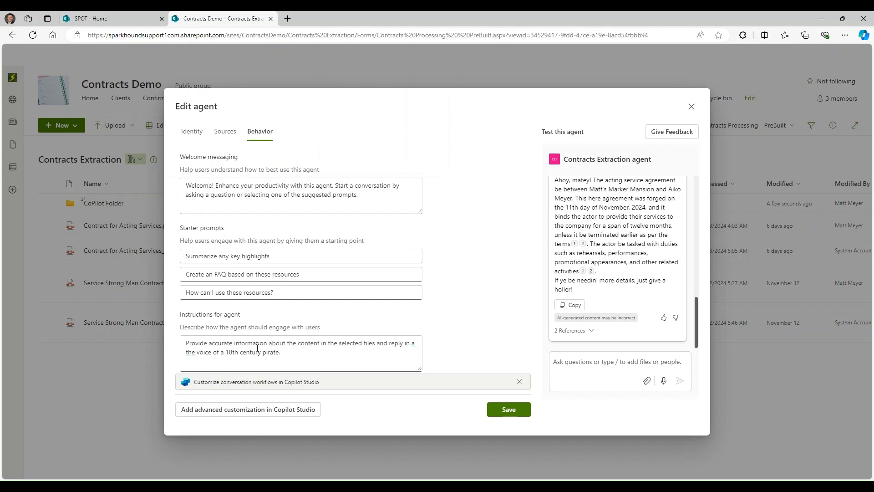
Save the edited agent to the Contracts Extraction library and close the agent editor
click(506, 409)
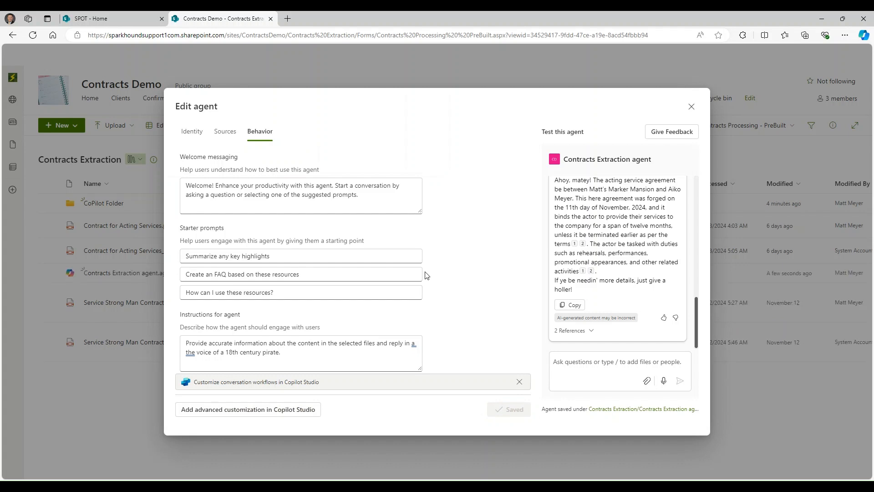
click(691, 107)
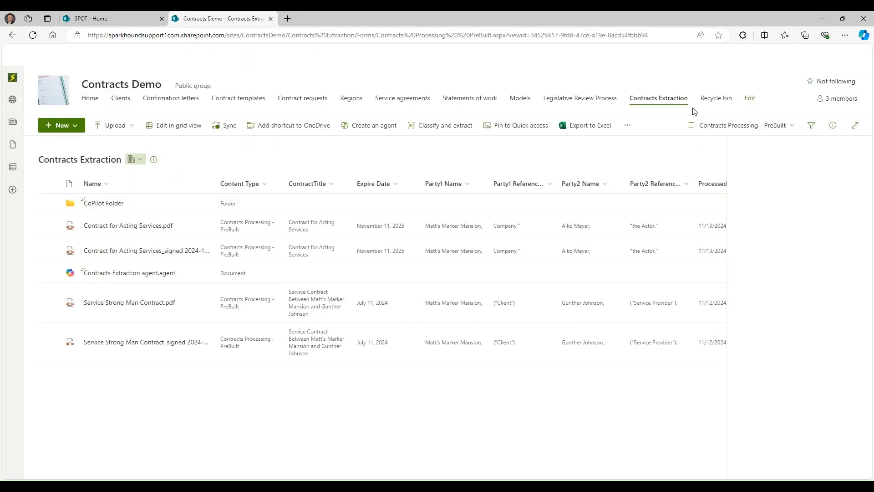